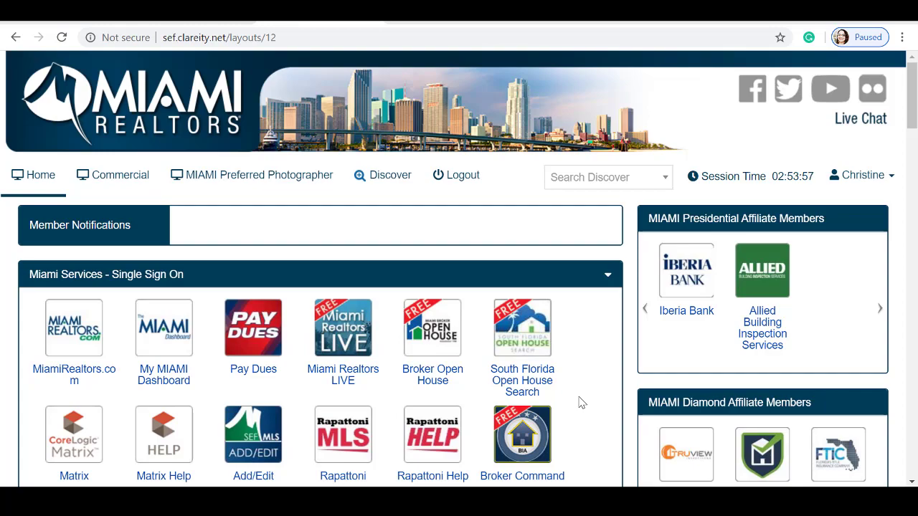
scroll(455, 352, down, 5)
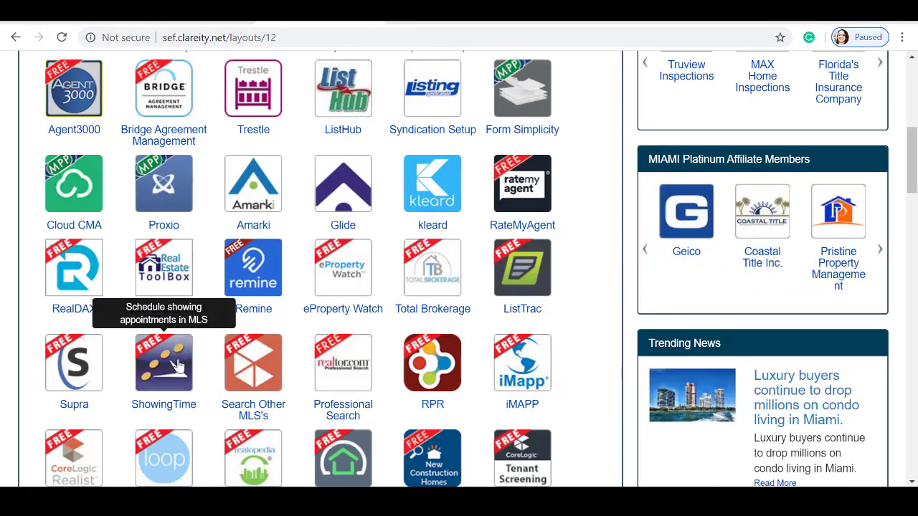
scroll(179, 366, up, 4)
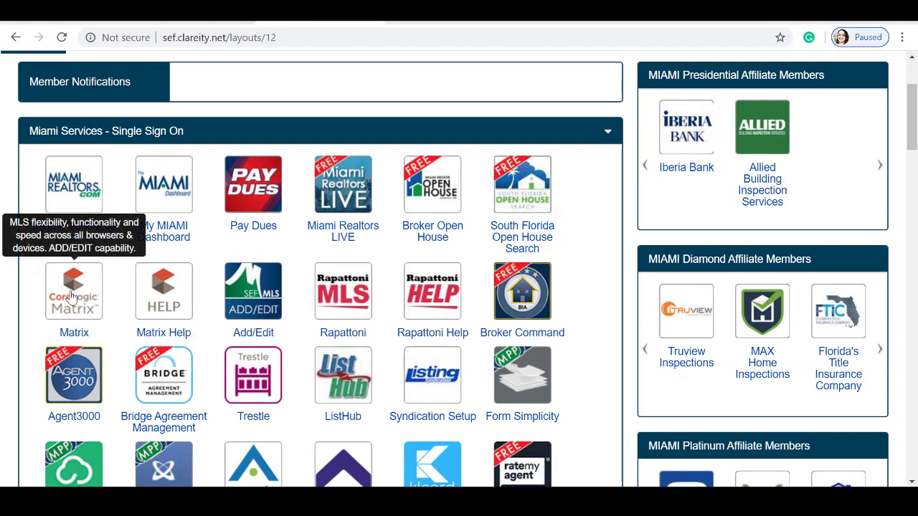
click(72, 296)
mouse_move(402, 79)
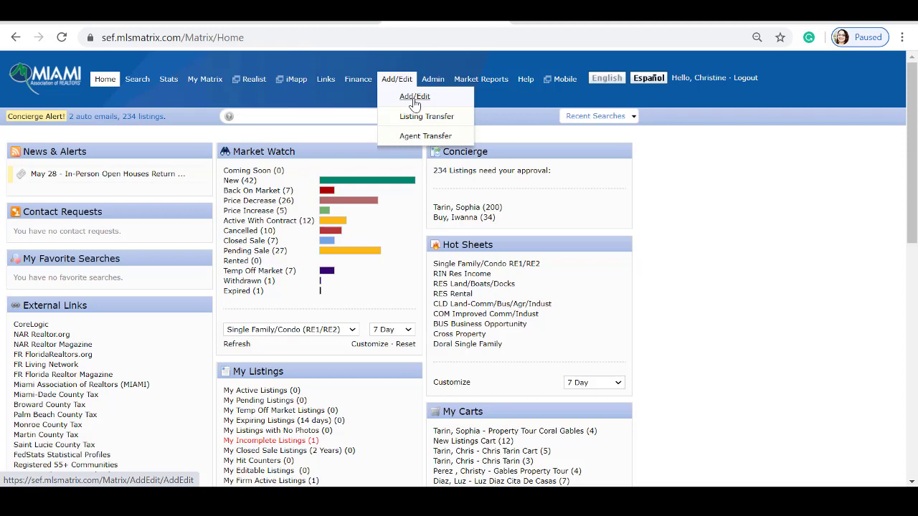
click(415, 99)
click(166, 213)
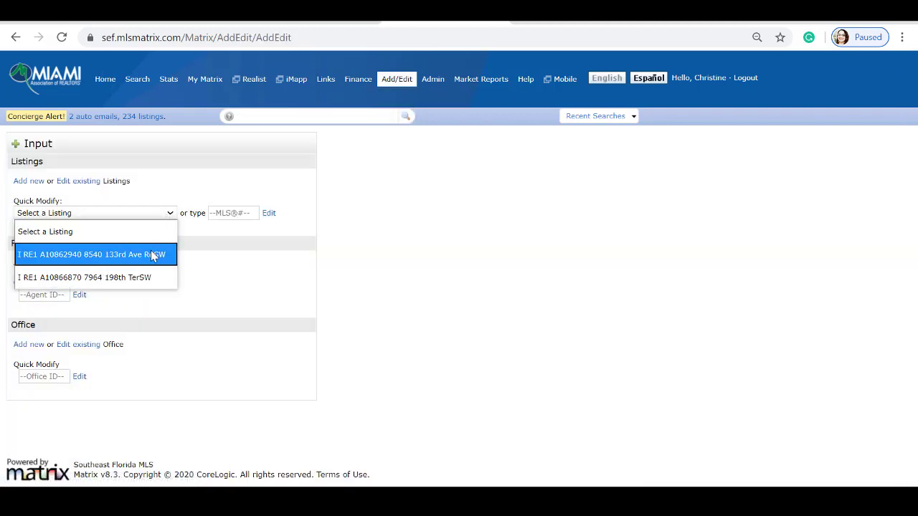
click(143, 279)
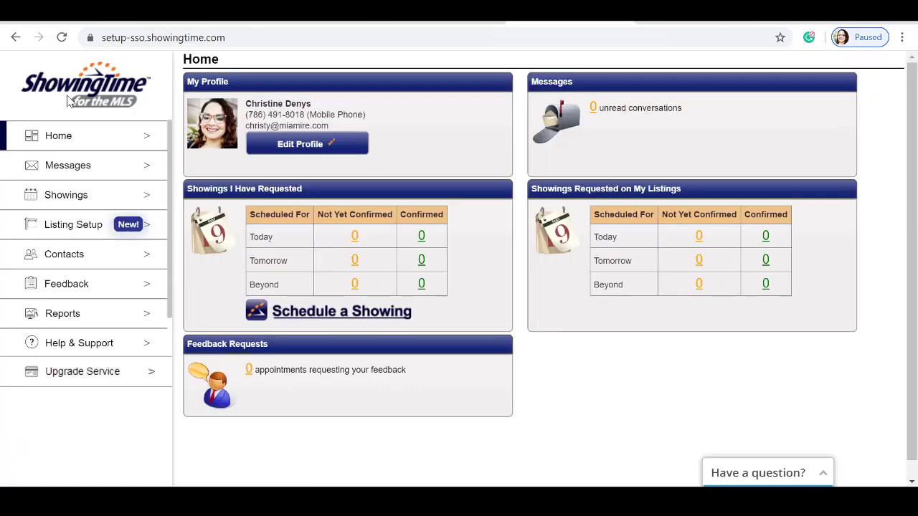
click(66, 227)
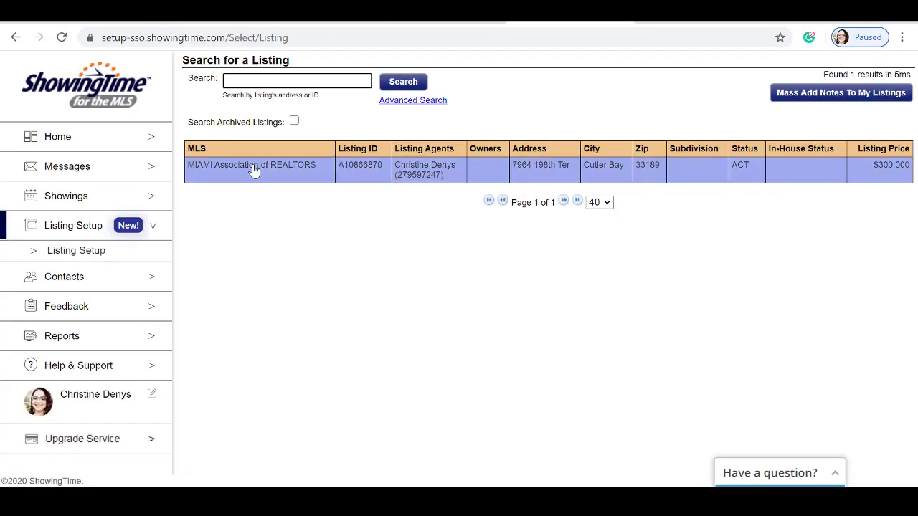
click(253, 173)
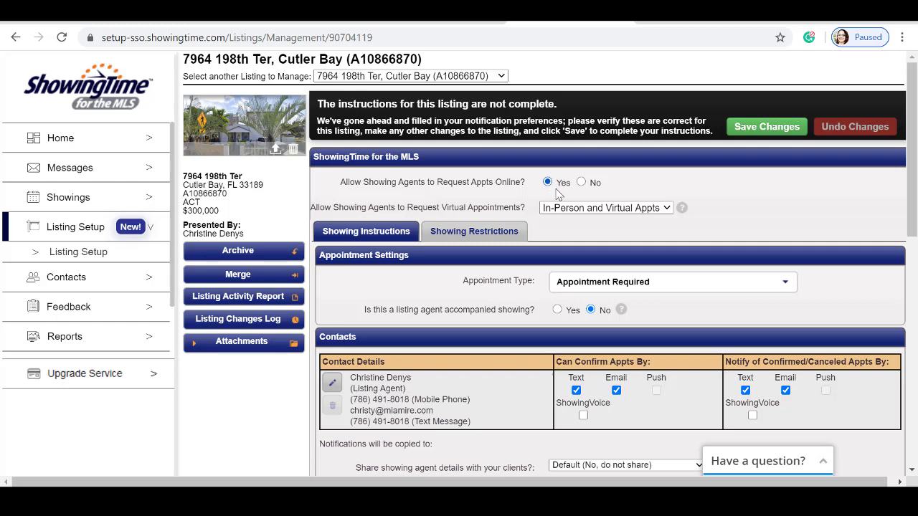
click(658, 210)
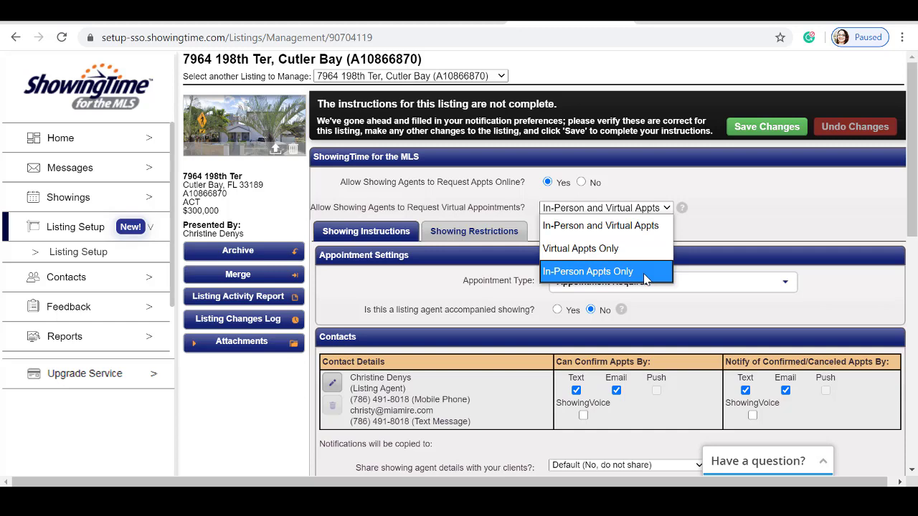
click(638, 235)
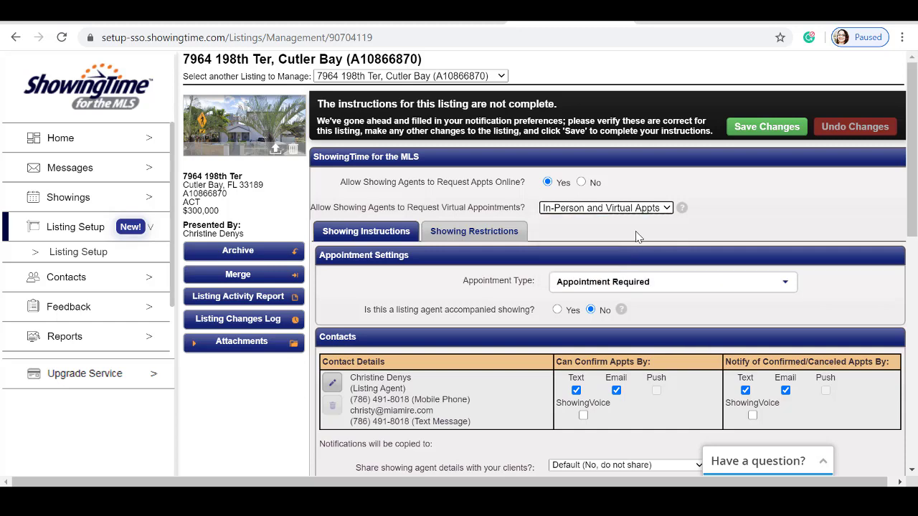
Expand the Appointment Type dropdown to view its three options and descriptions
scroll(650, 237, down, 1)
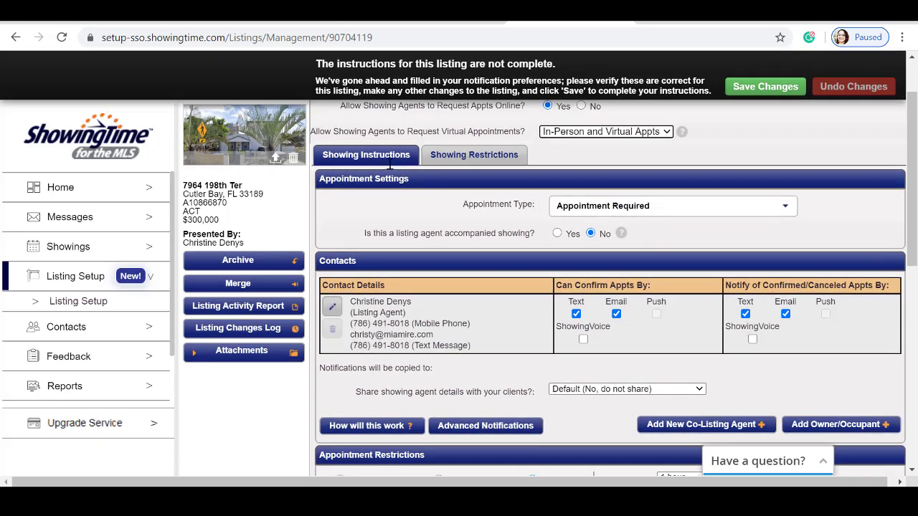
click(786, 207)
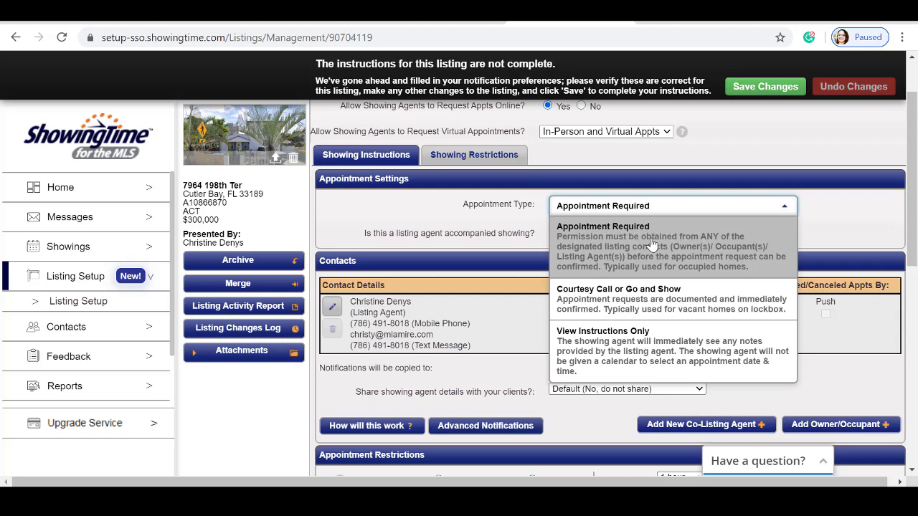
Reselect Appointment Required in the Appointment Type list, closing it
click(651, 244)
scroll(646, 248, down, 1)
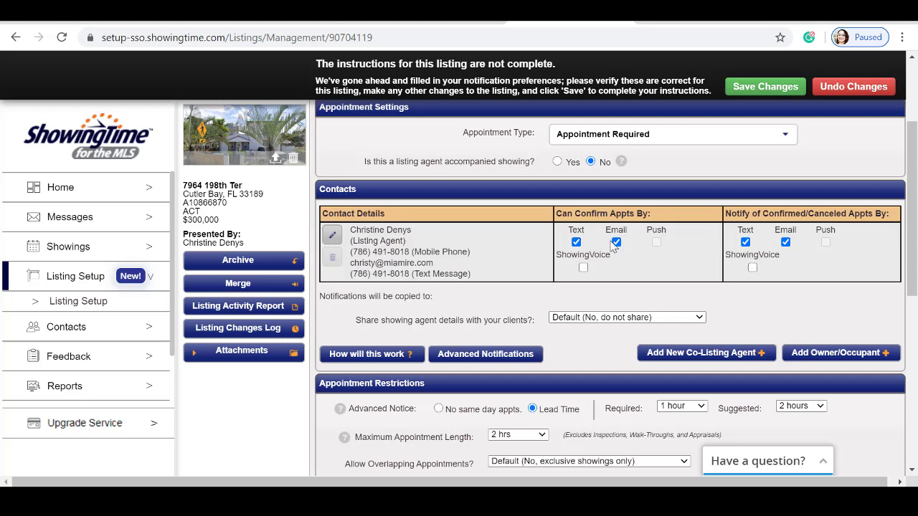
scroll(466, 239, down, 1)
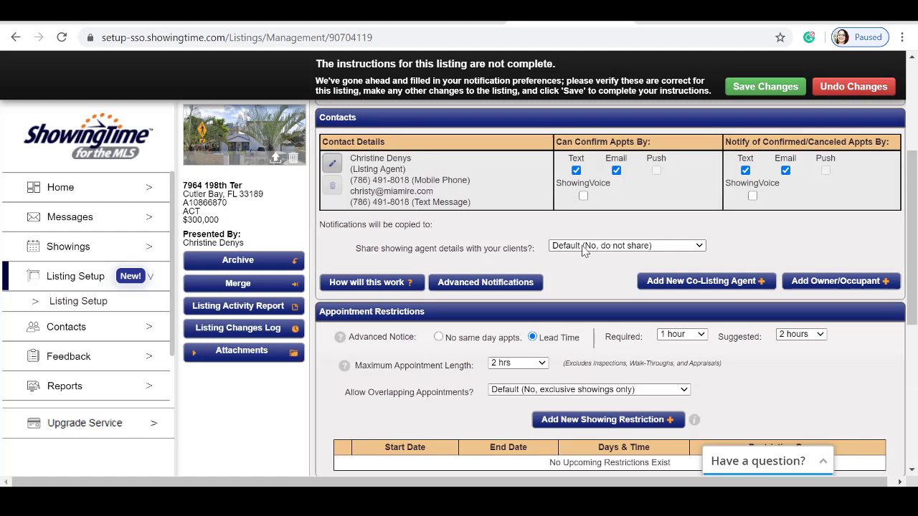
click(698, 246)
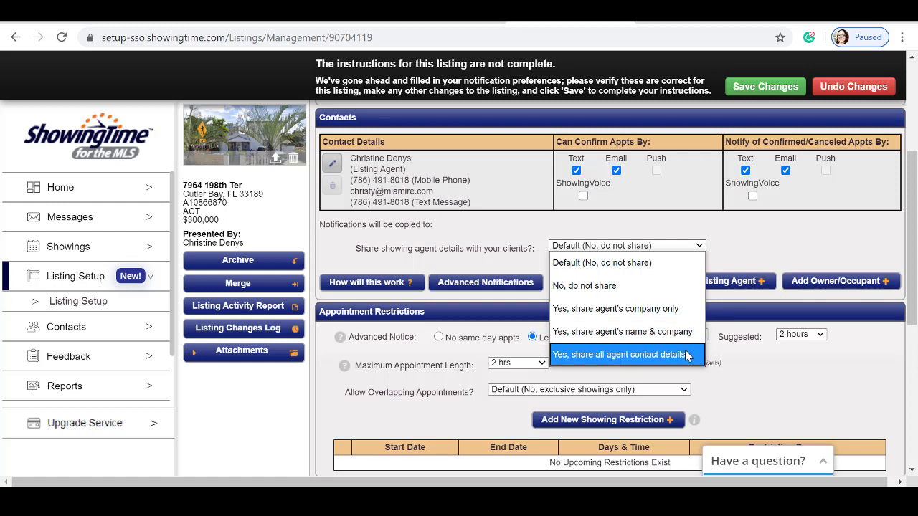
click(638, 265)
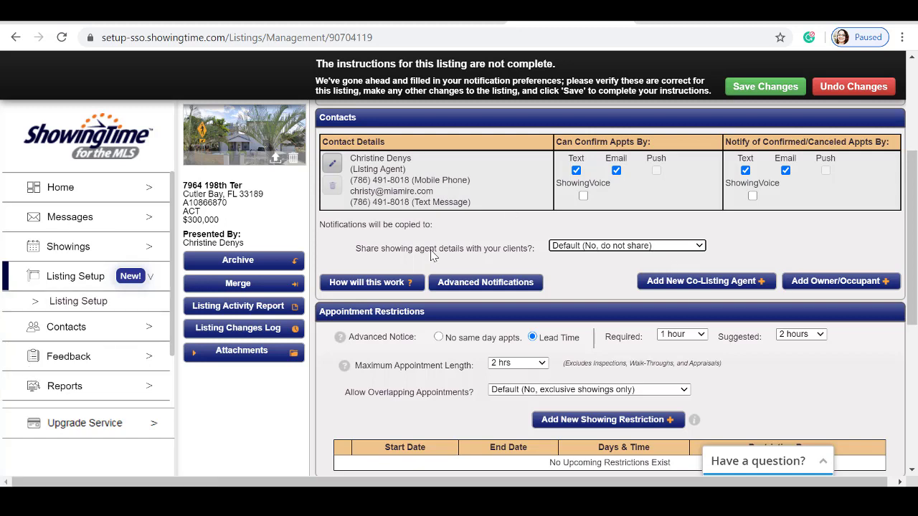
scroll(401, 258, down, 1)
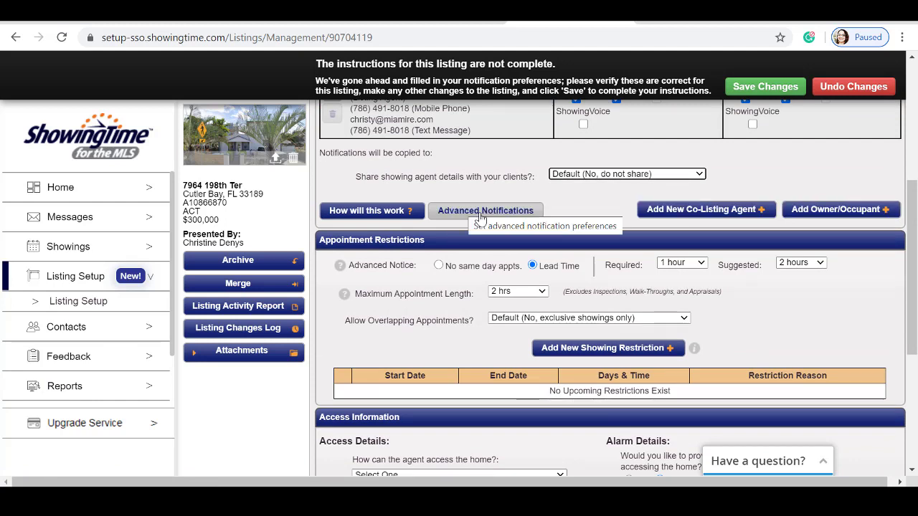
scroll(387, 267, up, 1)
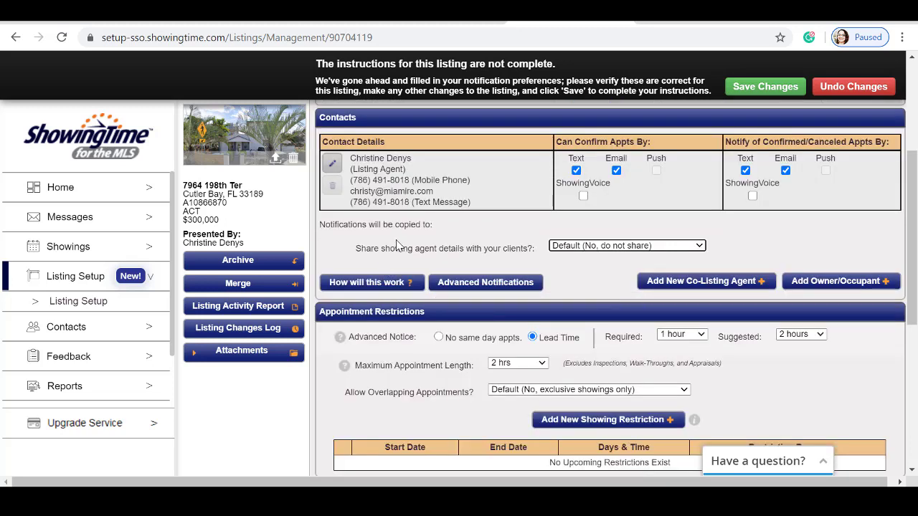
scroll(398, 246, down, 2)
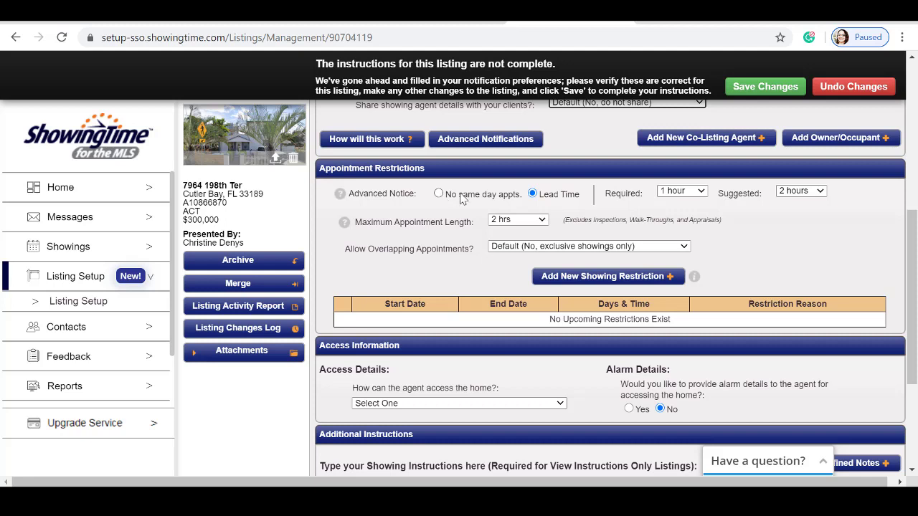
Set required advance notice to 1 hour and suggested notice to 3 hours
click(681, 190)
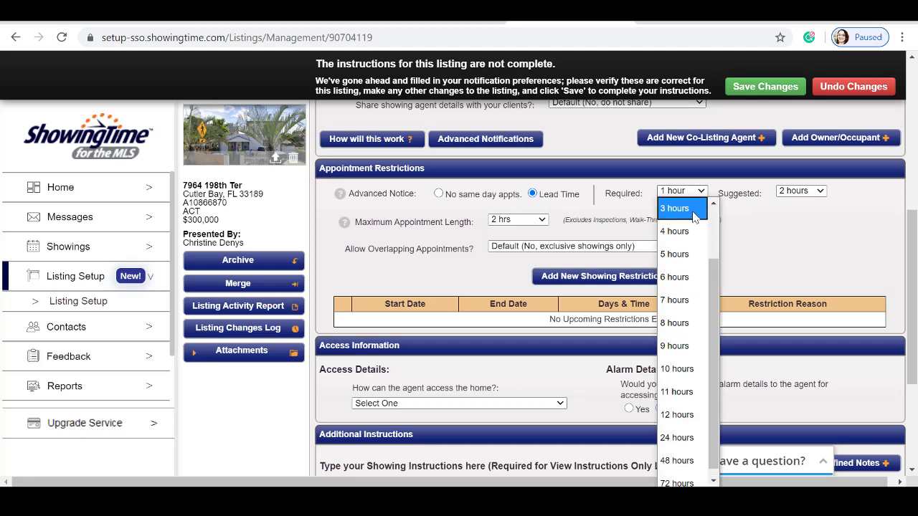
scroll(692, 459, down, 1)
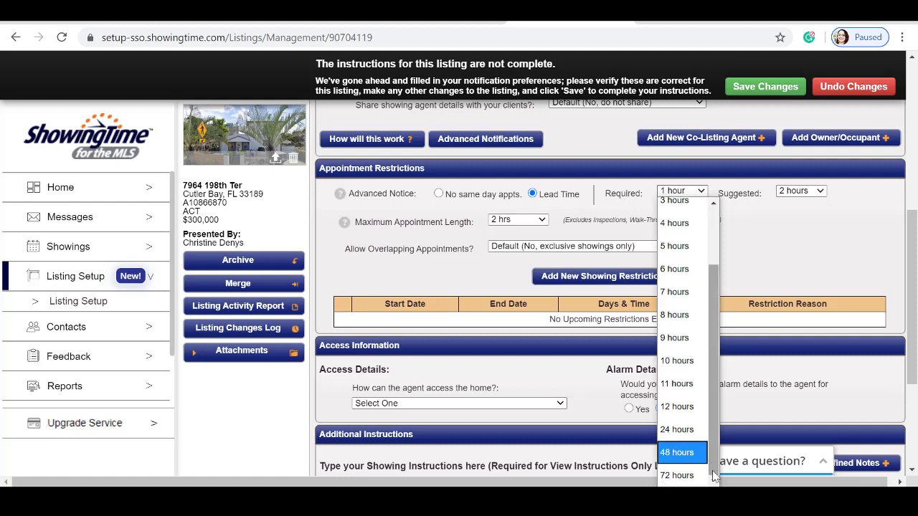
click(703, 475)
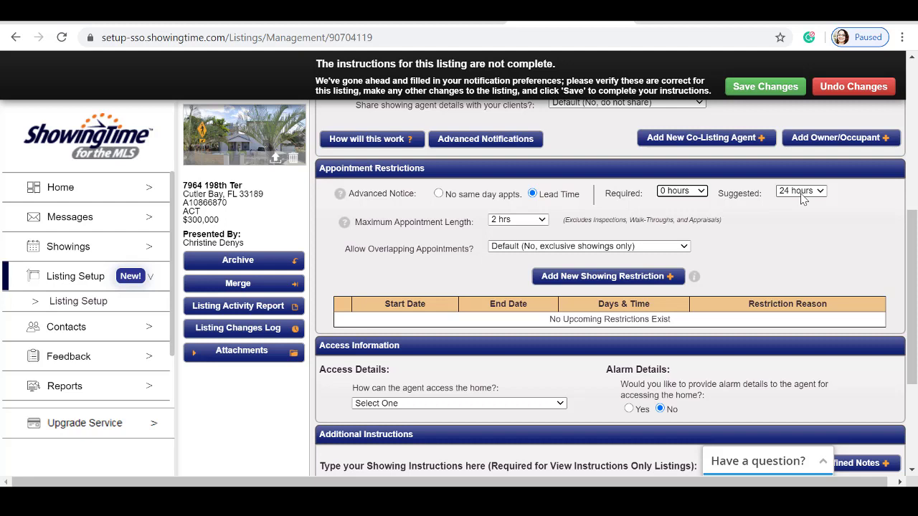
key(Down)
key(Tab)
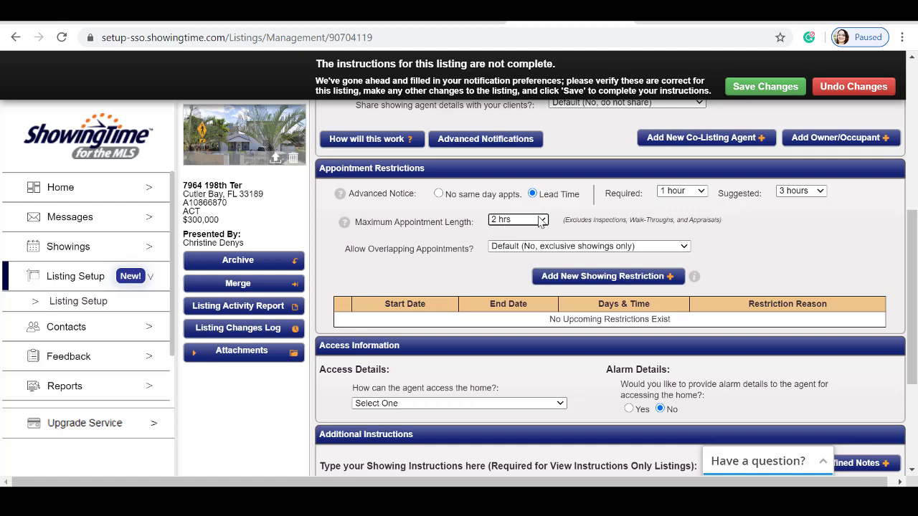
Limit the maximum appointment length to 1 hr 30 min
click(542, 220)
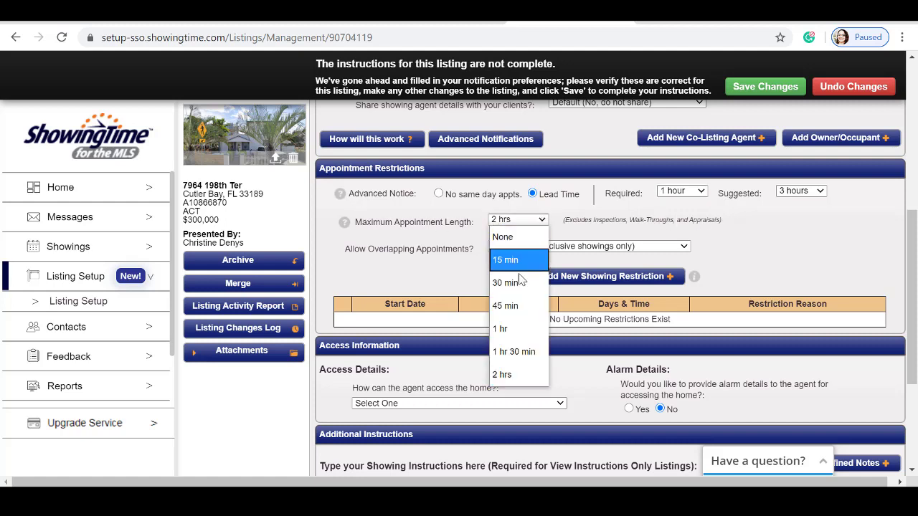
click(507, 352)
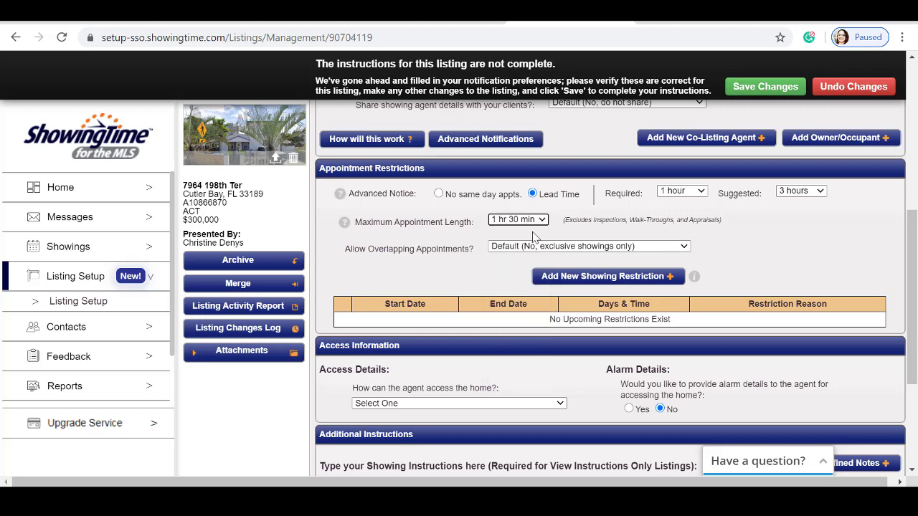
scroll(364, 192, down, 1)
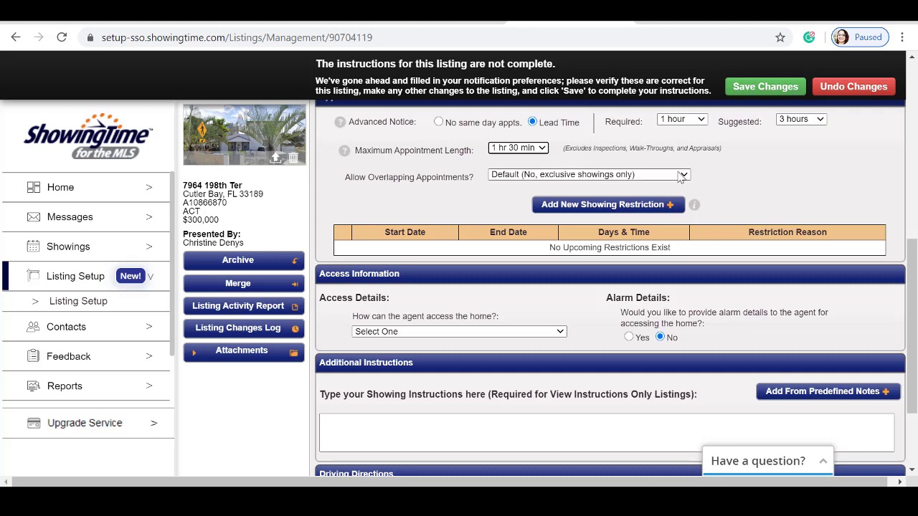
Save an Association Restriction, 7:00–9:00 PM every day, repeating 05/29/2020 through 05/29/2021
scroll(675, 140, down, 1)
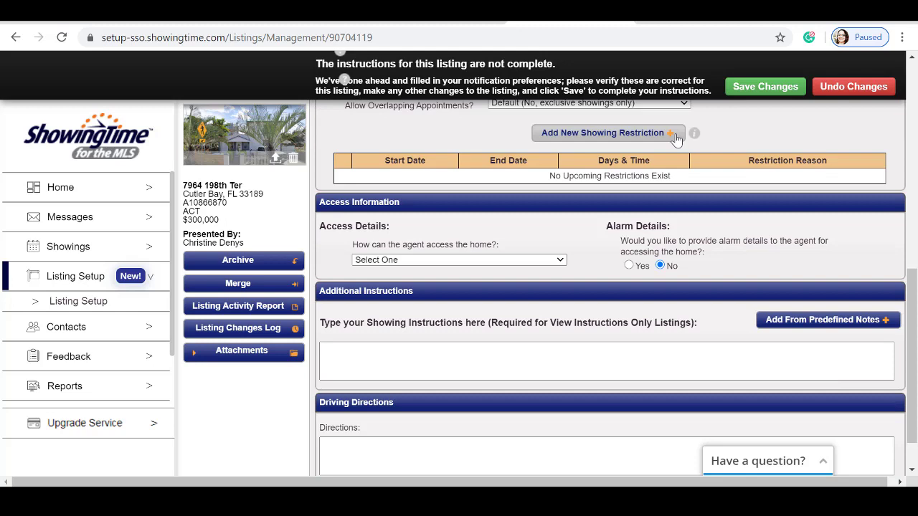
click(674, 134)
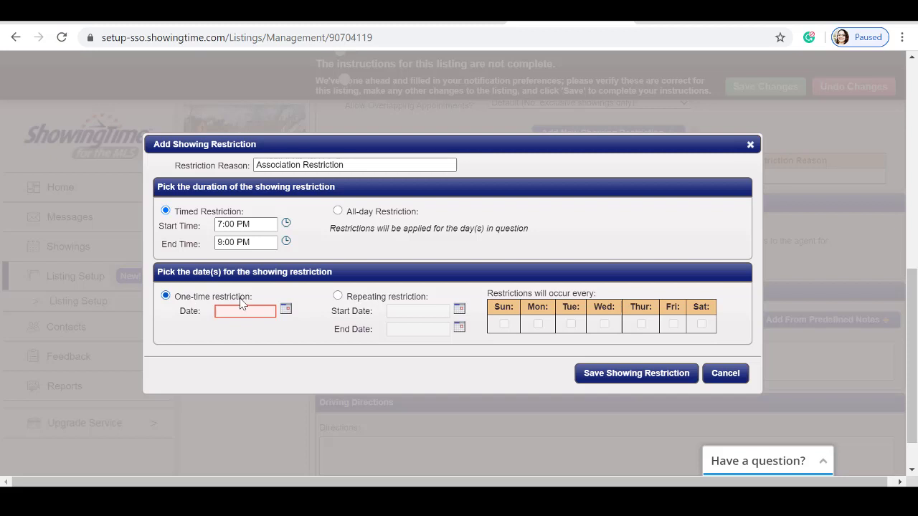
click(337, 297)
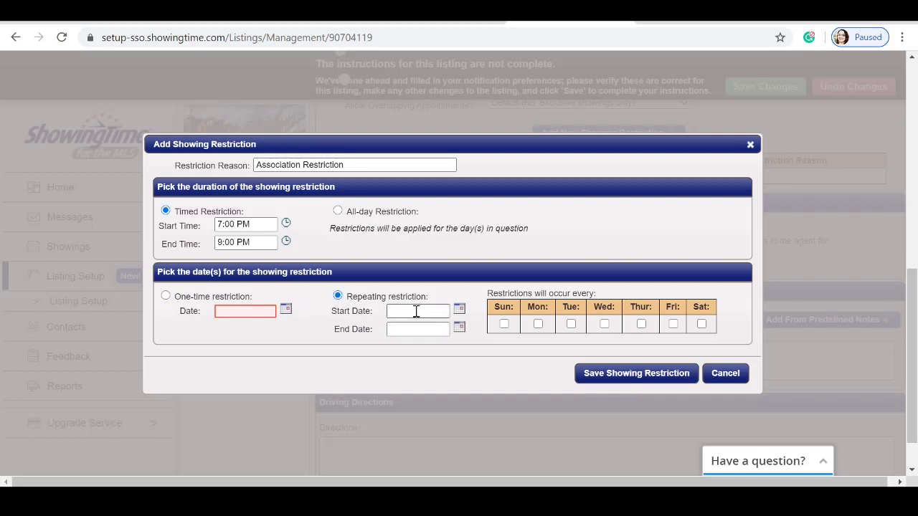
click(459, 309)
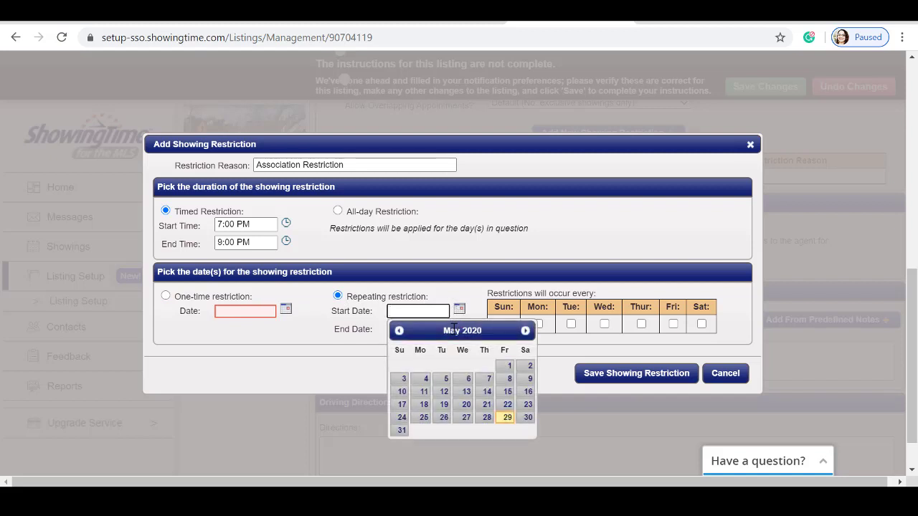
click(509, 419)
click(417, 329)
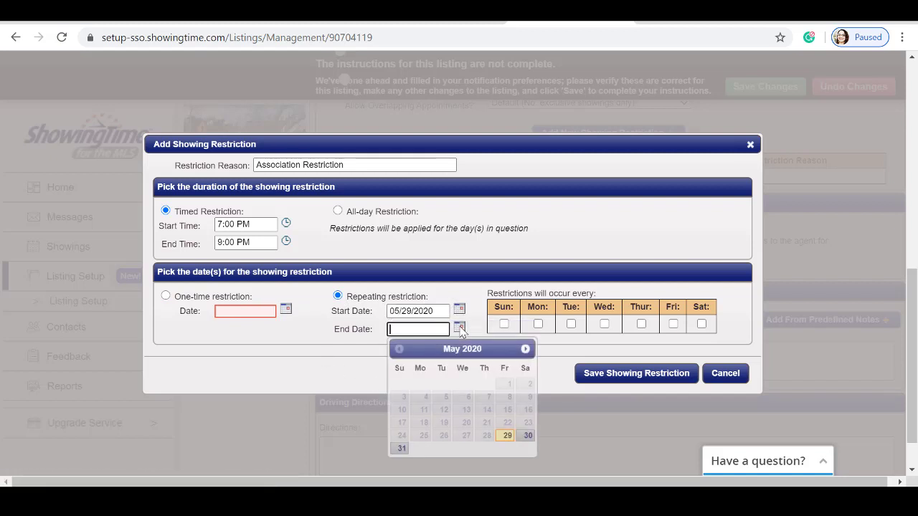
click(445, 306)
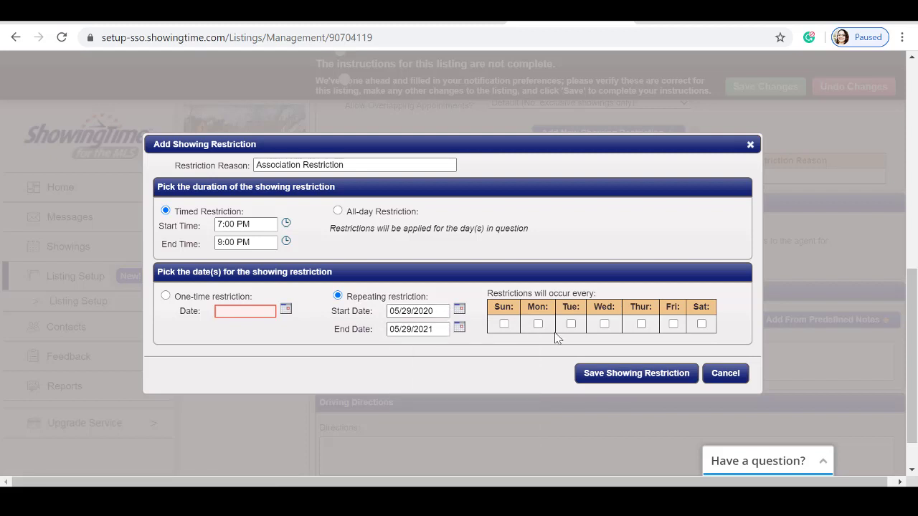
click(504, 324)
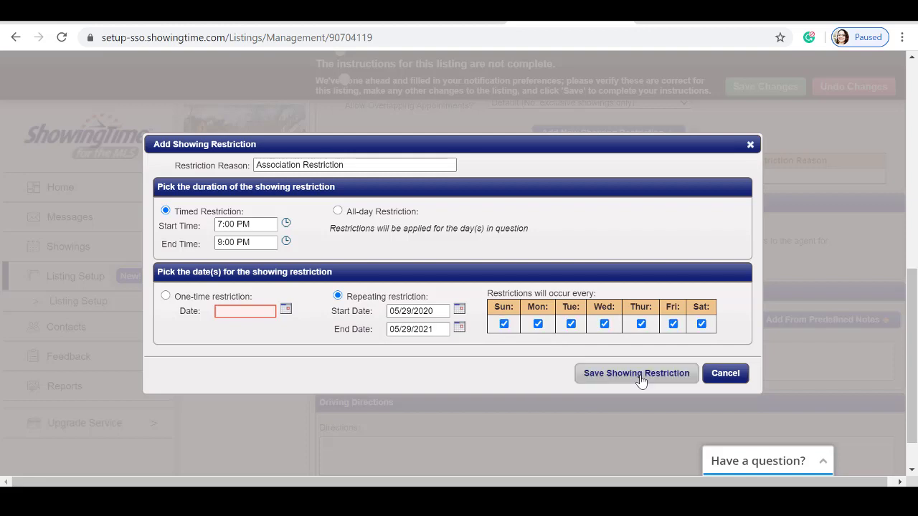
click(640, 380)
Choose Supra iBox in the 'How can the agent access the home?' dropdown
scroll(621, 375, up, 2)
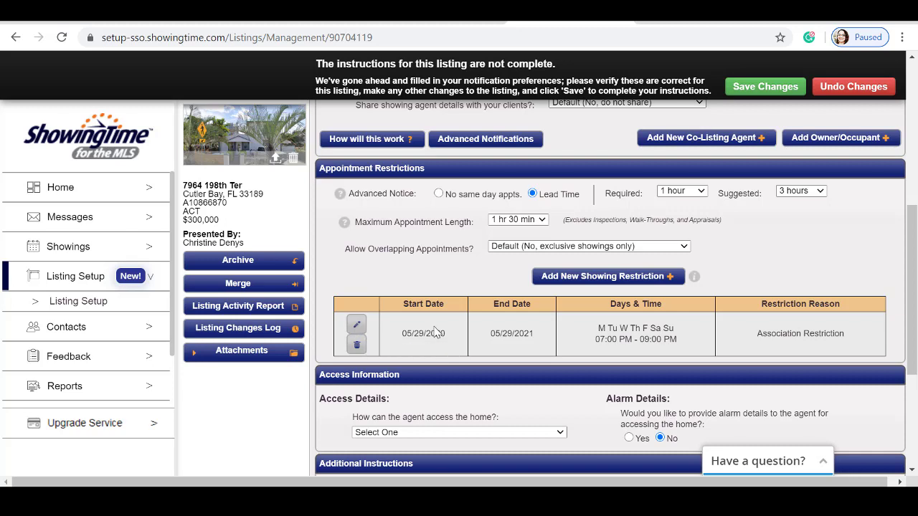
scroll(432, 332, down, 1)
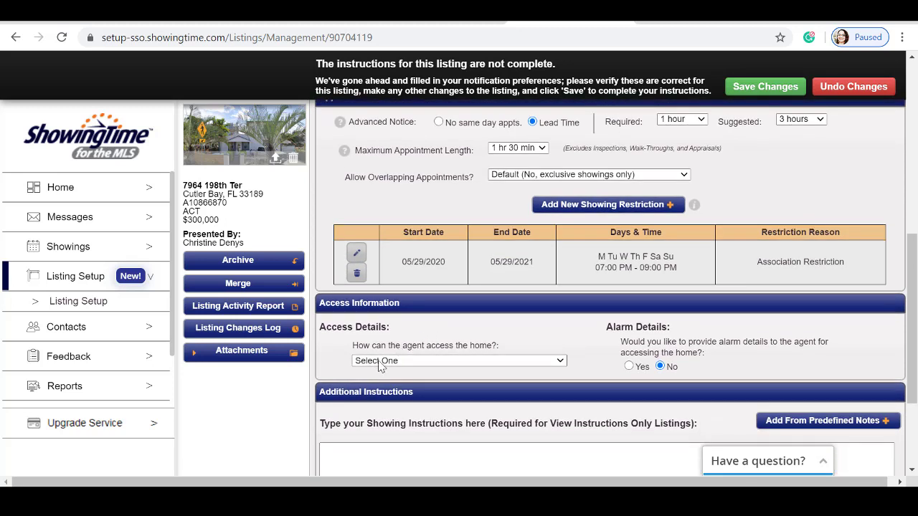
click(496, 361)
scroll(473, 308, down, 1)
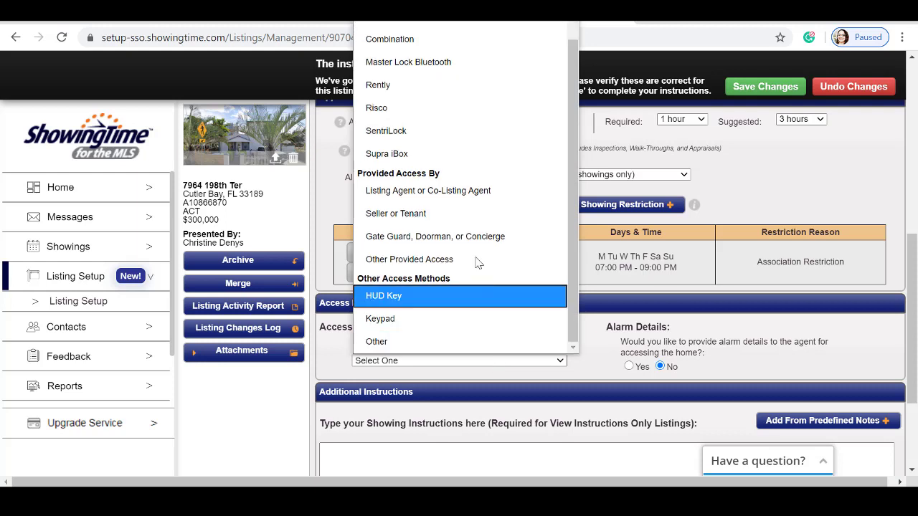
scroll(463, 136, up, 1)
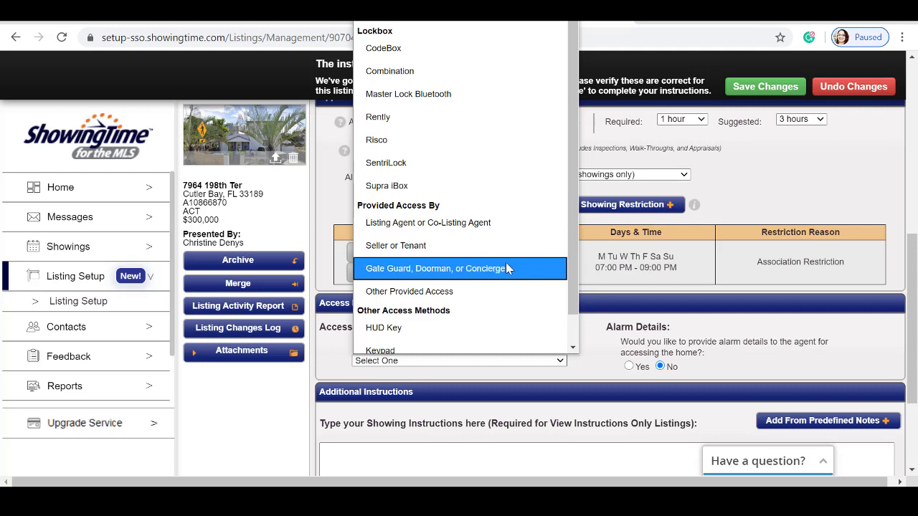
scroll(499, 284, down, 1)
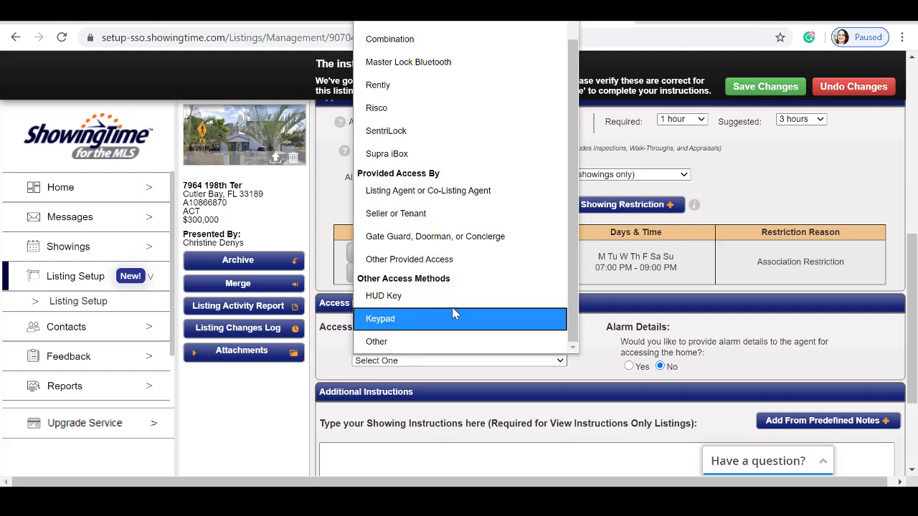
scroll(457, 298, up, 1)
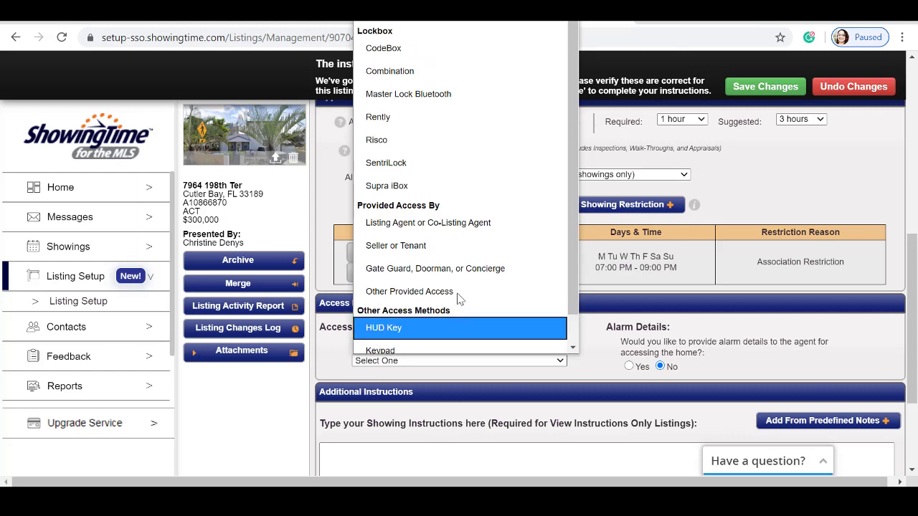
click(427, 182)
Enter the iBox serial number, On the Door location and the CBS code
scroll(425, 354, down, 1)
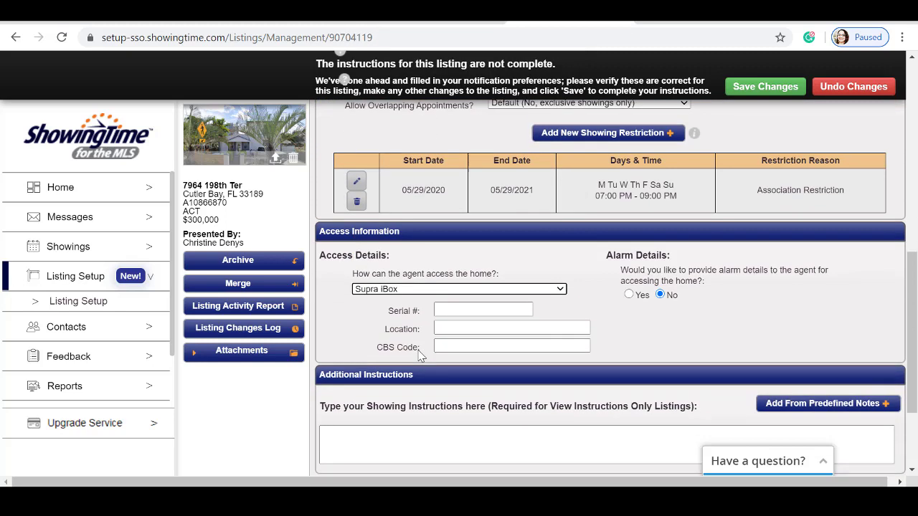
click(482, 311)
click(481, 328)
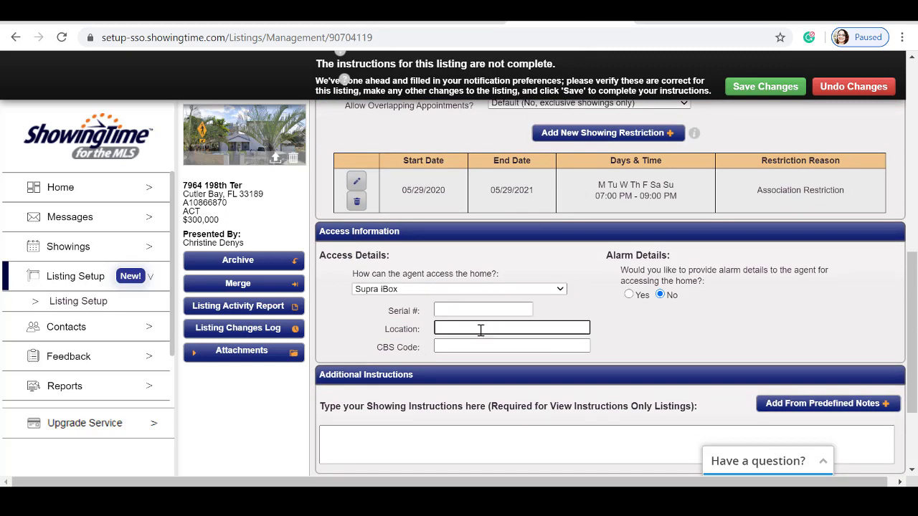
click(492, 347)
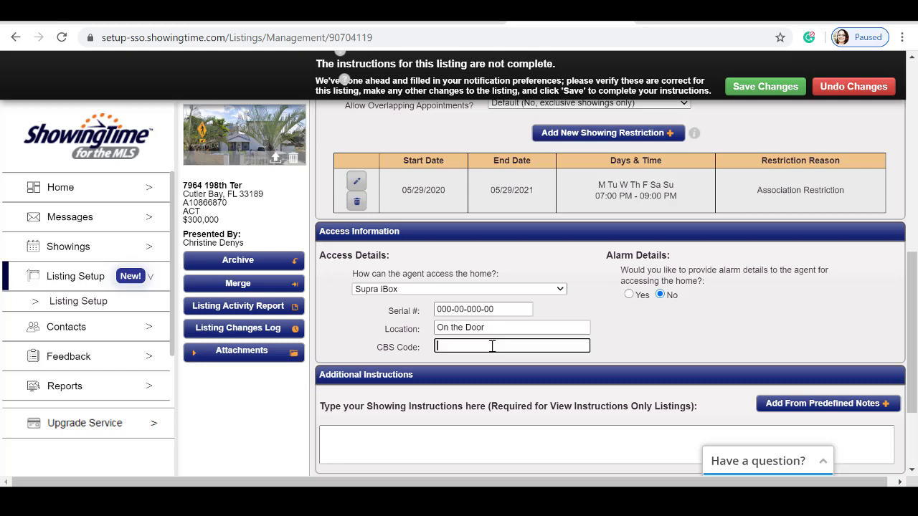
Turn on alarm details and enter the disarm code, arm code and passcode
click(629, 295)
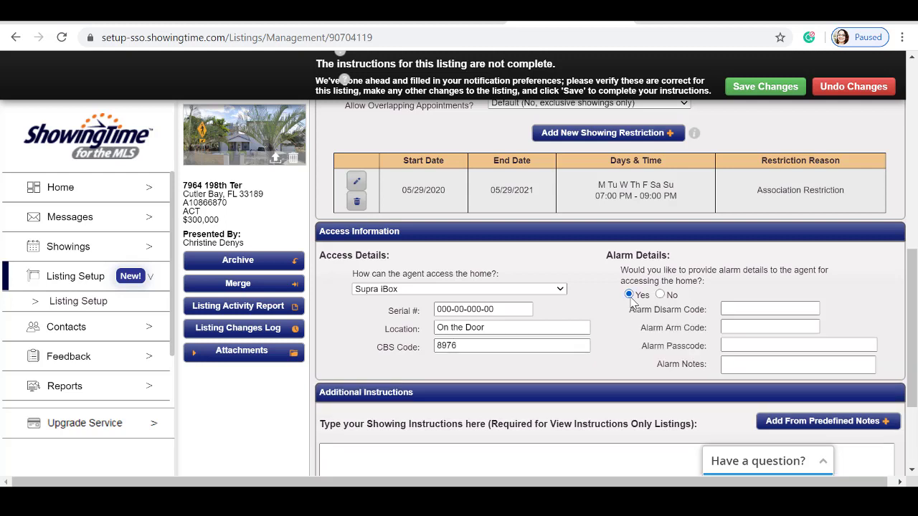
click(738, 307)
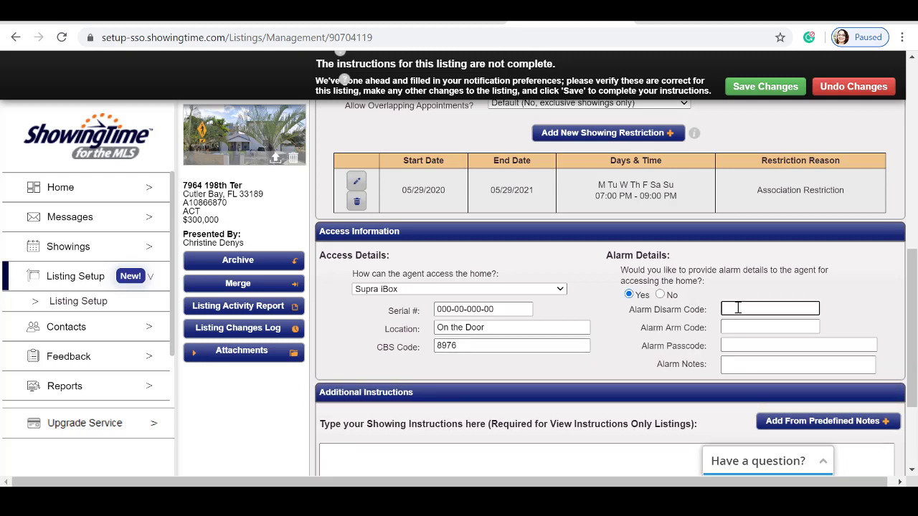
click(747, 325)
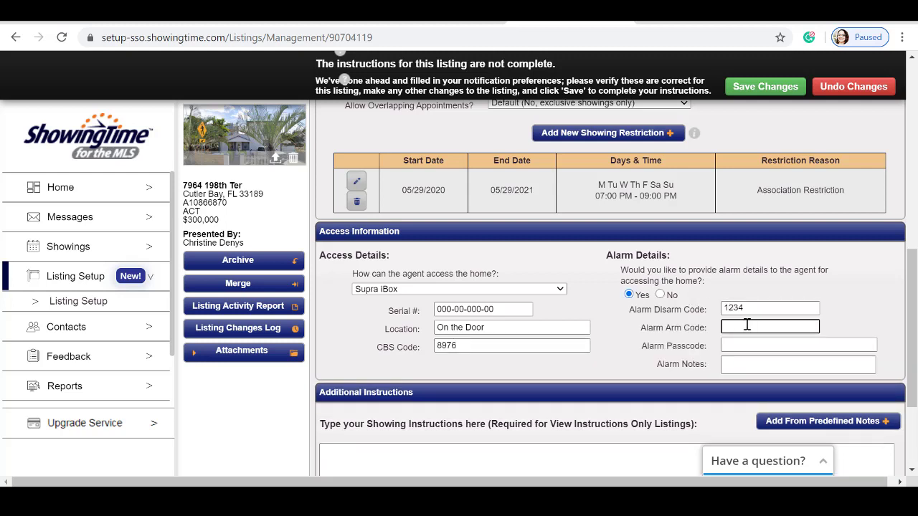
click(745, 346)
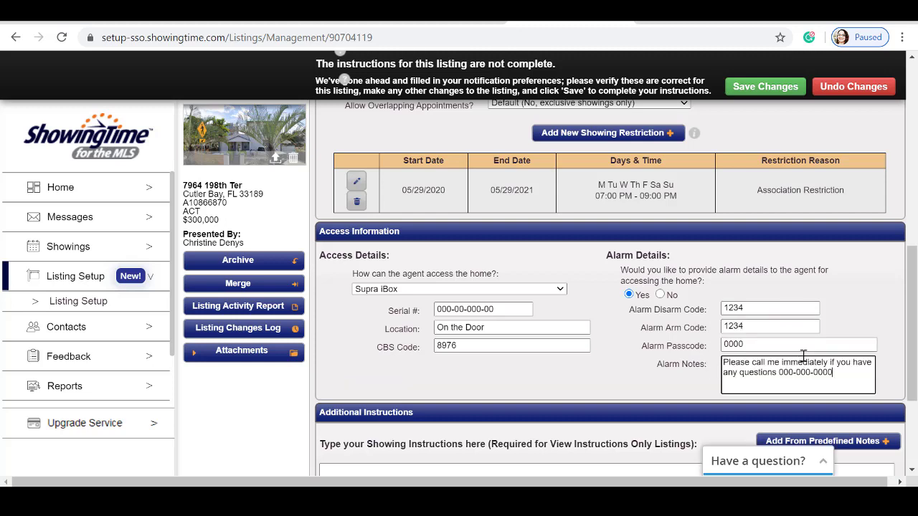
Open Add From Predefined Notes to list the available showing notes
scroll(668, 325, down, 1)
scroll(668, 324, down, 1)
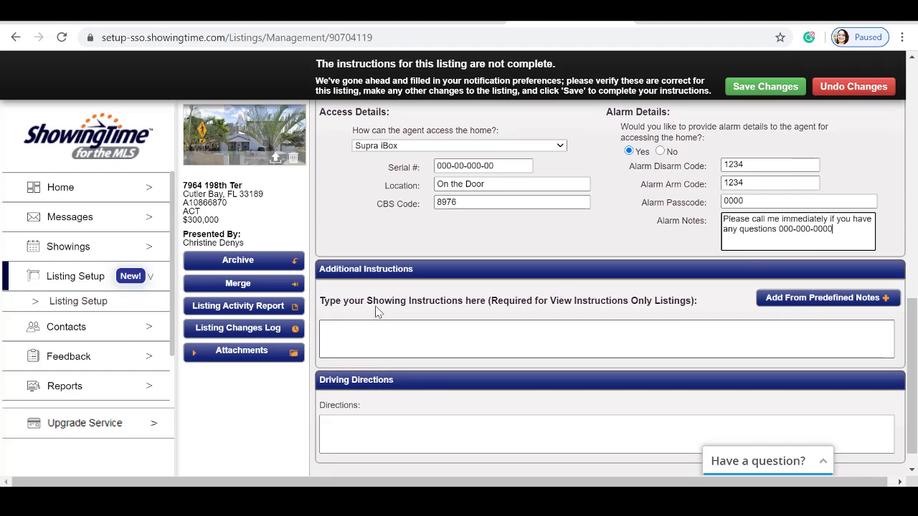
click(824, 304)
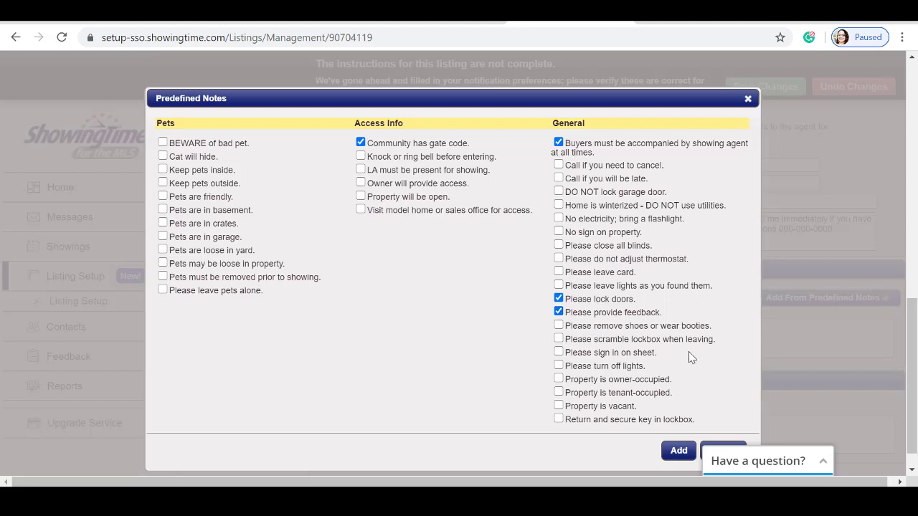
Insert the gate code, accompanied buyers, lock doors and feedback notes, then save changes
click(678, 450)
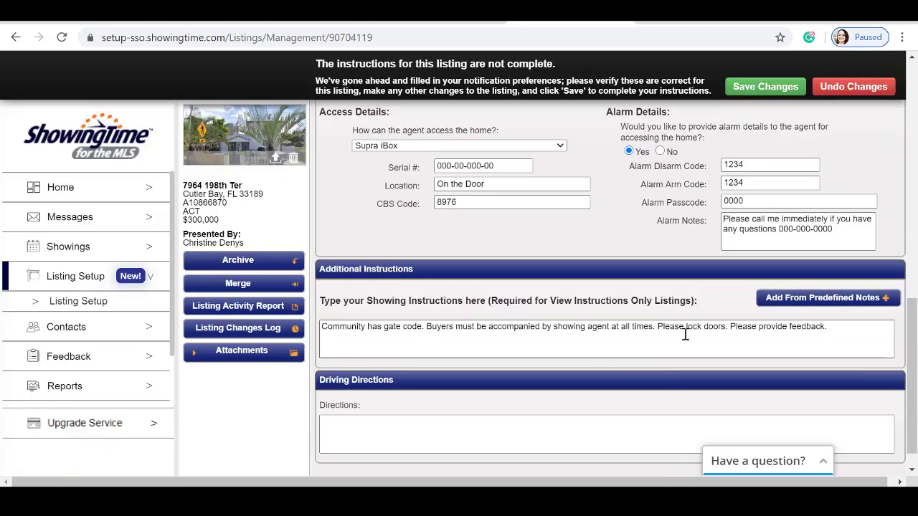
scroll(685, 335, down, 1)
click(465, 393)
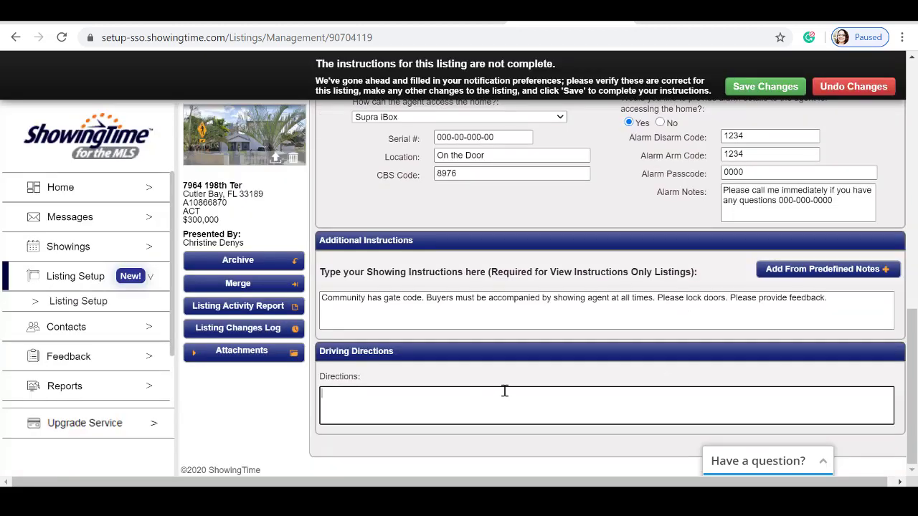
click(759, 89)
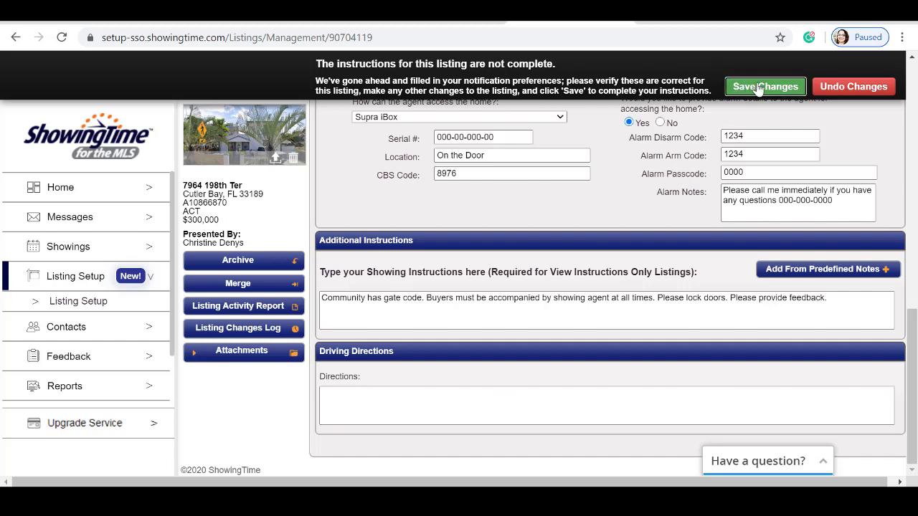